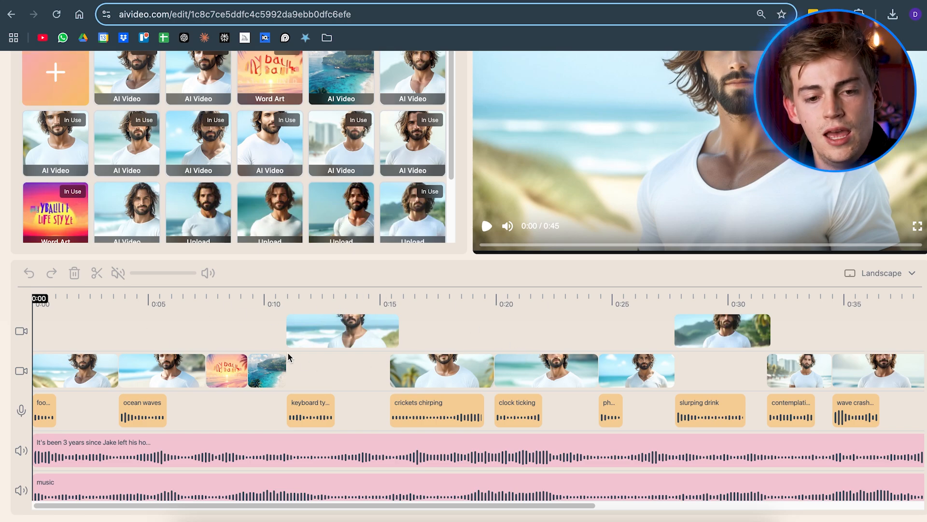
# Set up a new AI Image with the Flux model in landscape, with the playhead at about 8 seconds on the word-art clip
pyautogui.scroll(2, 288, 351)
pyautogui.click(56, 169)
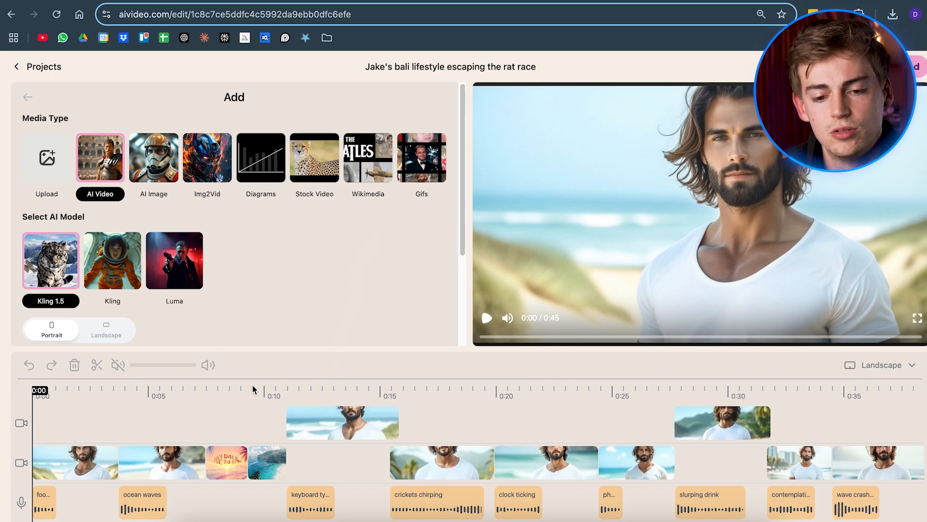
pyautogui.click(219, 389)
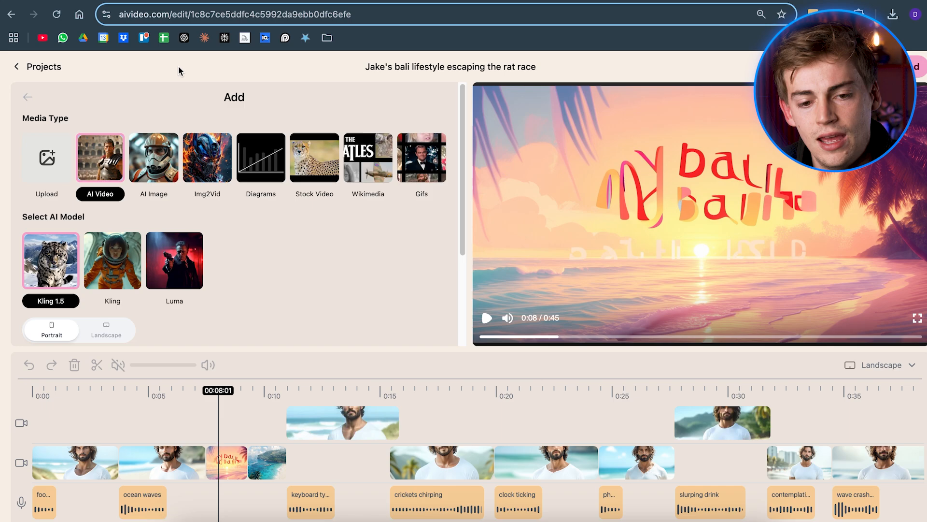
pyautogui.click(159, 165)
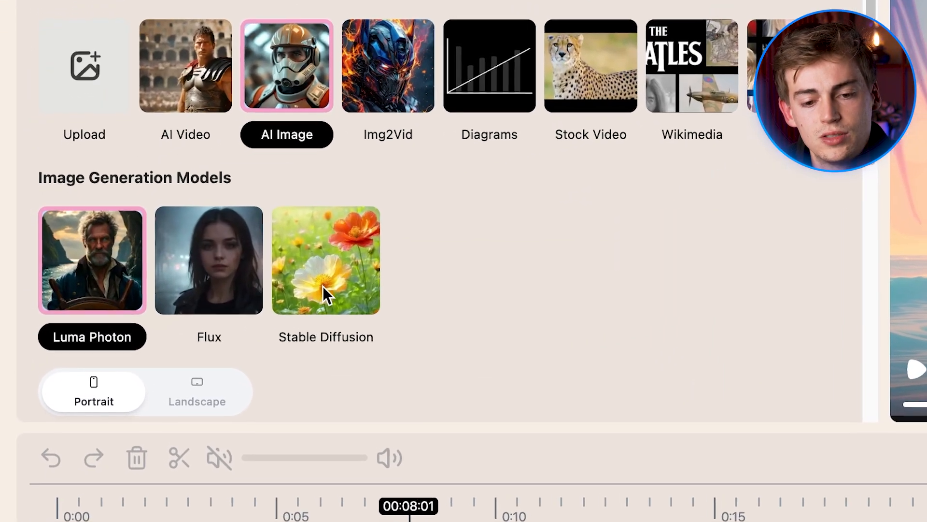
pyautogui.click(213, 263)
pyautogui.scroll(-5, 425, 289)
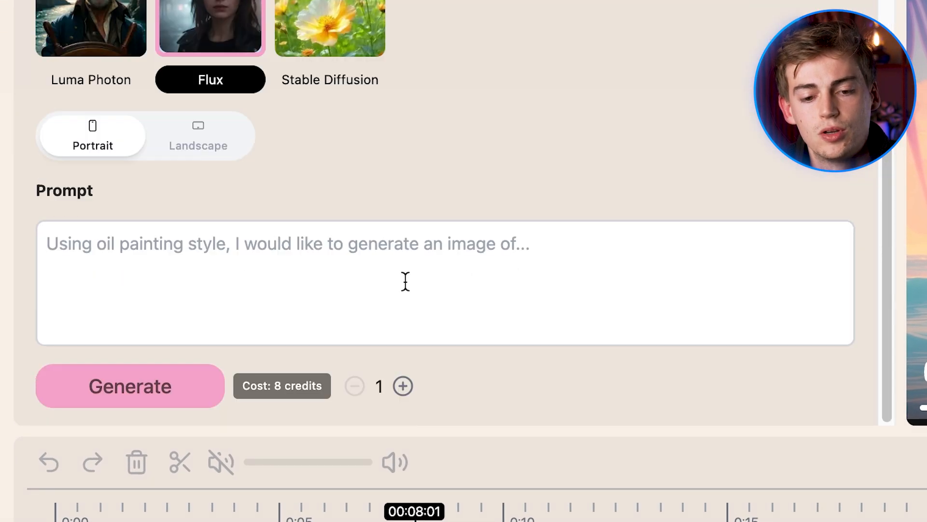
pyautogui.click(204, 149)
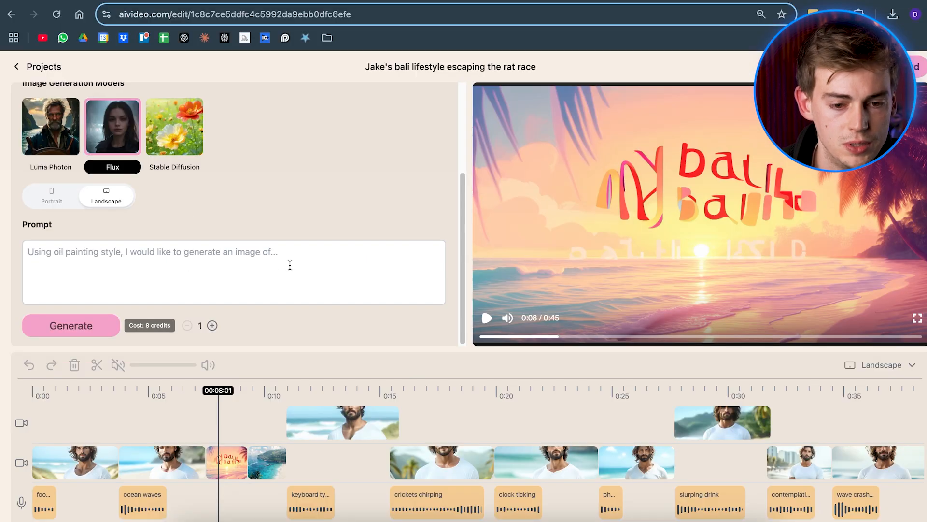
# Generate the image from the prompt "Generate a beautiful bali sunset with big bold text saying: My Bali Life"
pyautogui.click(549, 269)
pyautogui.write('Generate a beautiful bali sunset with big bold text saying: My Bali Life')
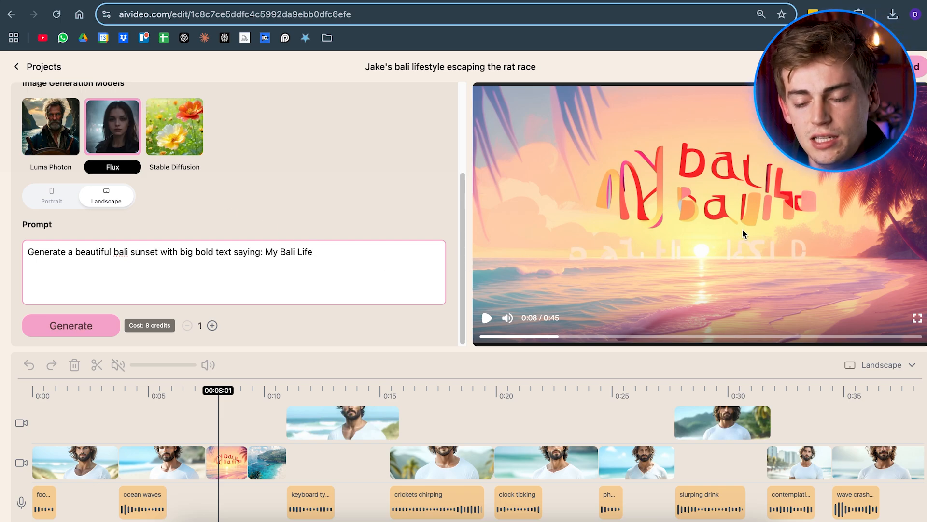
pyautogui.click(70, 326)
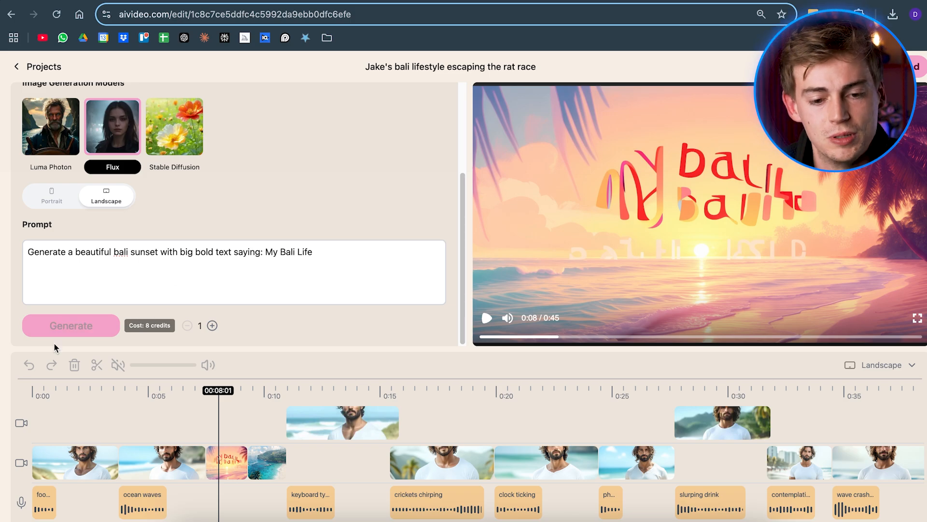
pyautogui.click(70, 328)
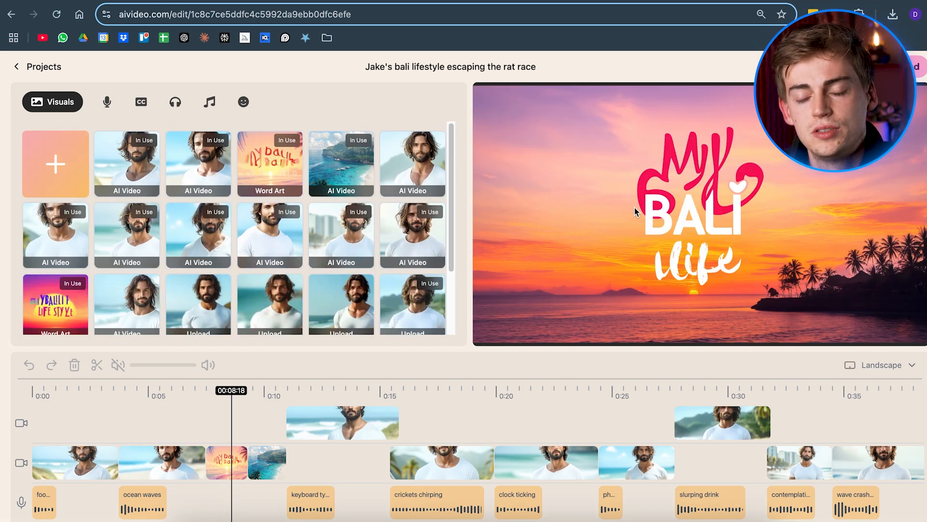
# Replace the word-art clip at about 8 seconds with the new My Bali Life image, fitted into the gap on the main video track
pyautogui.scroll(-2, 640, 206)
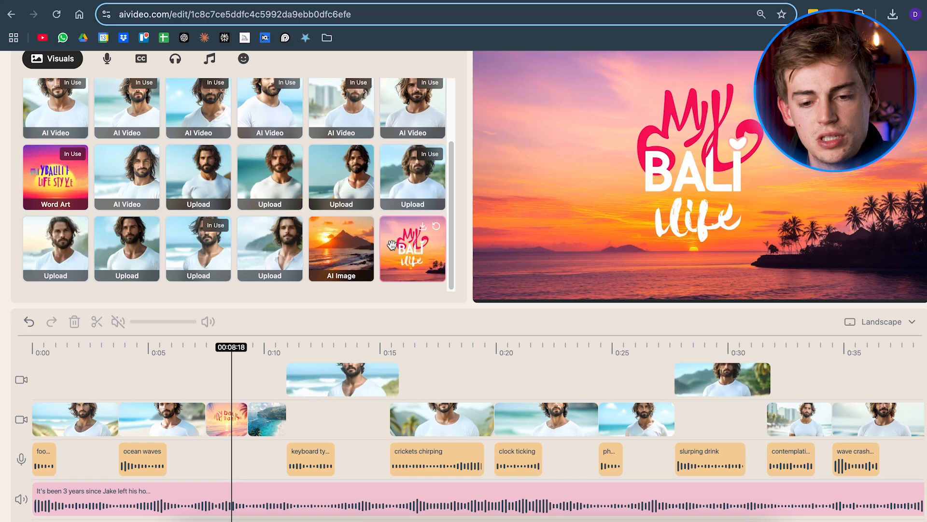
pyautogui.moveTo(392, 245); pyautogui.dragTo(206, 378)
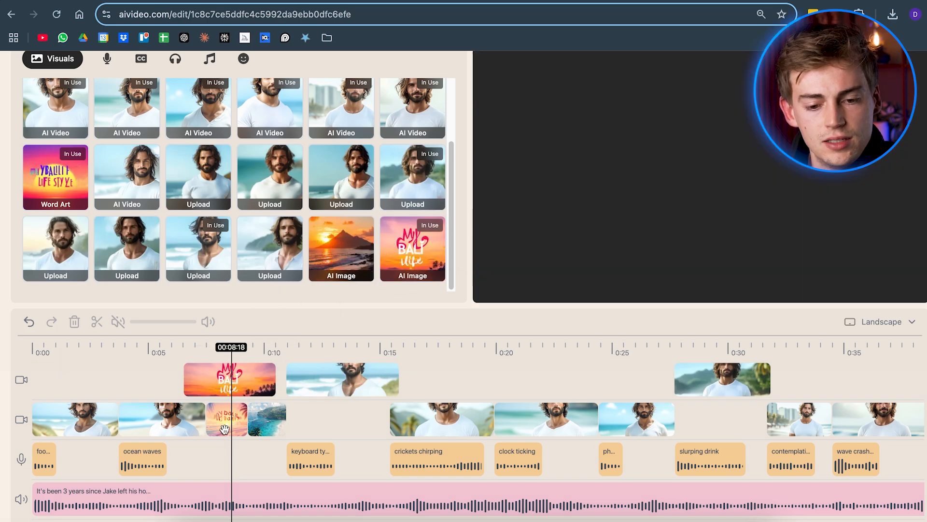
pyautogui.click(226, 419)
pyautogui.press('Delete')
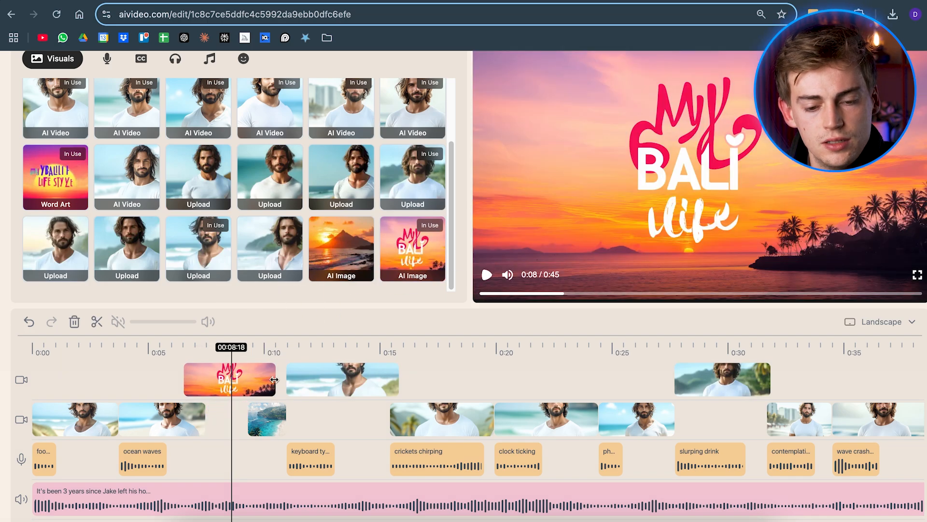
pyautogui.moveTo(274, 380); pyautogui.dragTo(251, 422)
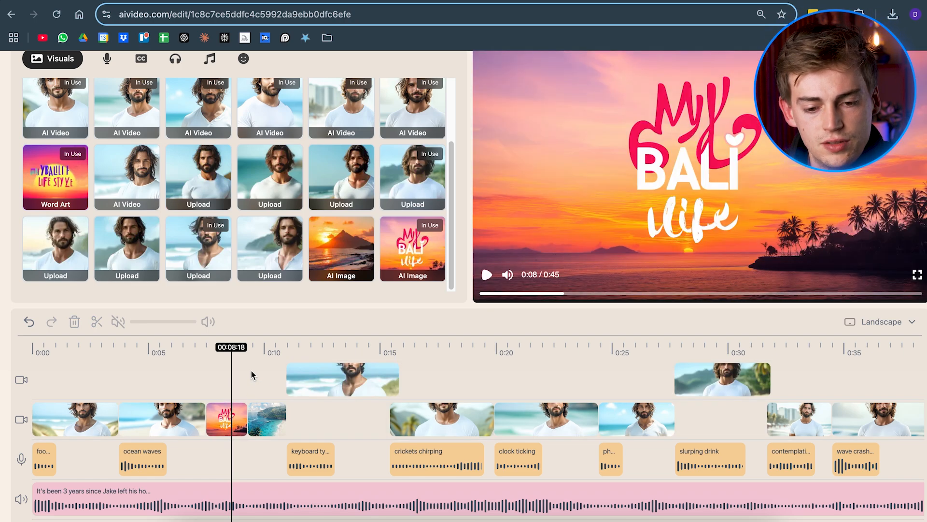
pyautogui.moveTo(251, 370); pyautogui.dragTo(236, 372)
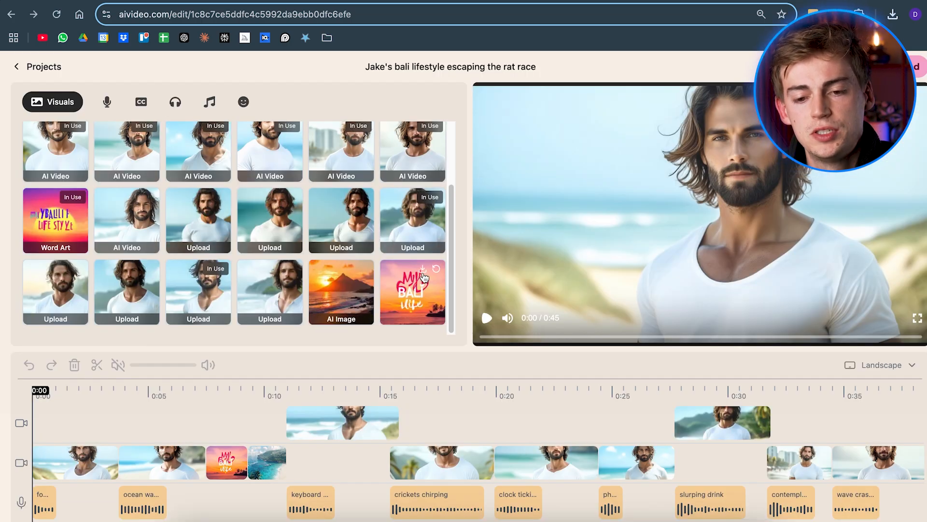
# Set up a new Img2Vid generation with the Kling 1.5 model in landscape orientation
pyautogui.scroll(3, 53, 160)
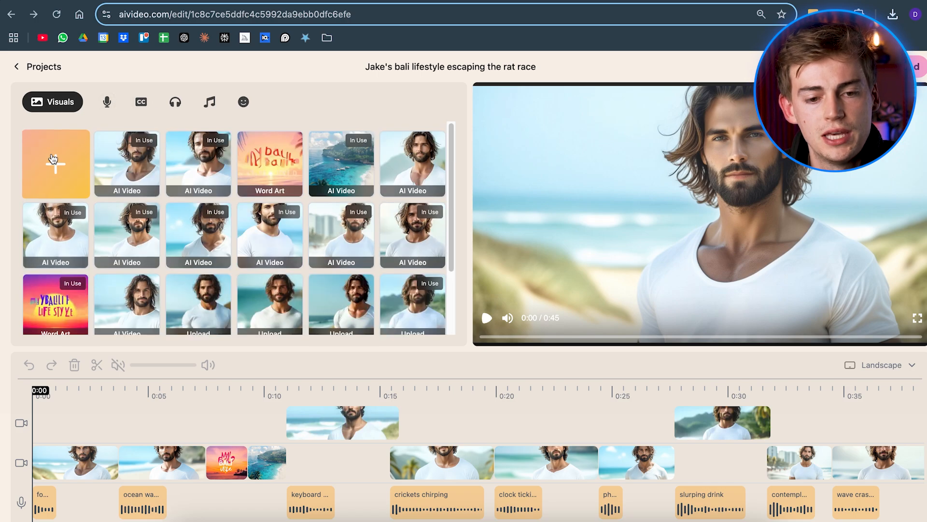
pyautogui.click(53, 160)
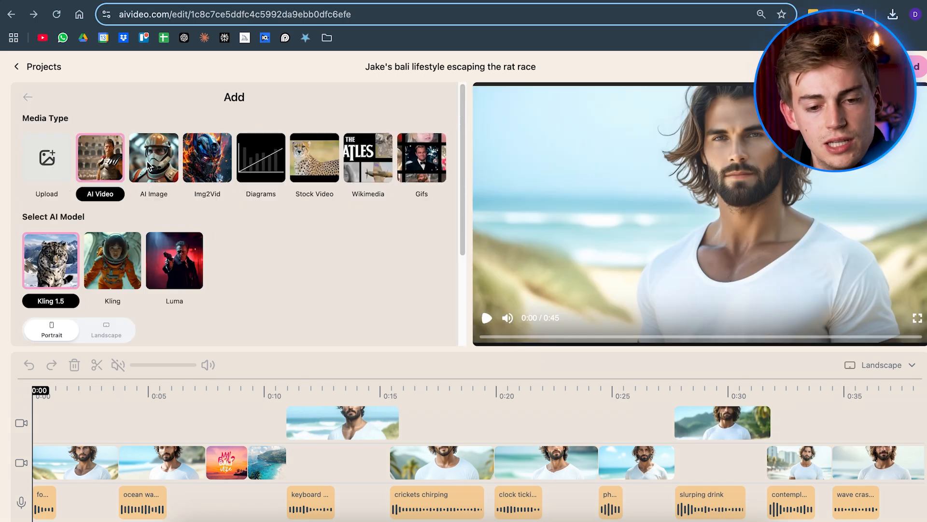
pyautogui.click(208, 161)
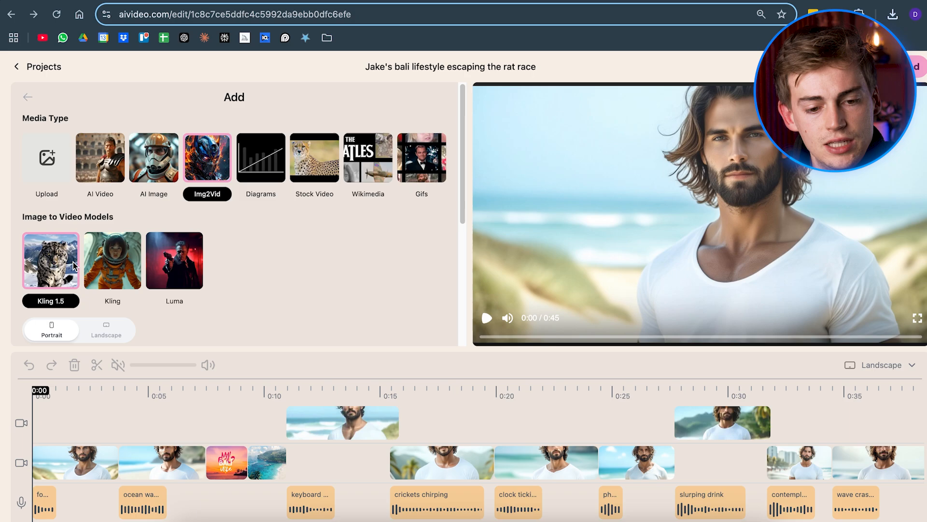
pyautogui.scroll(-1, 64, 264)
pyautogui.scroll(-1, 95, 274)
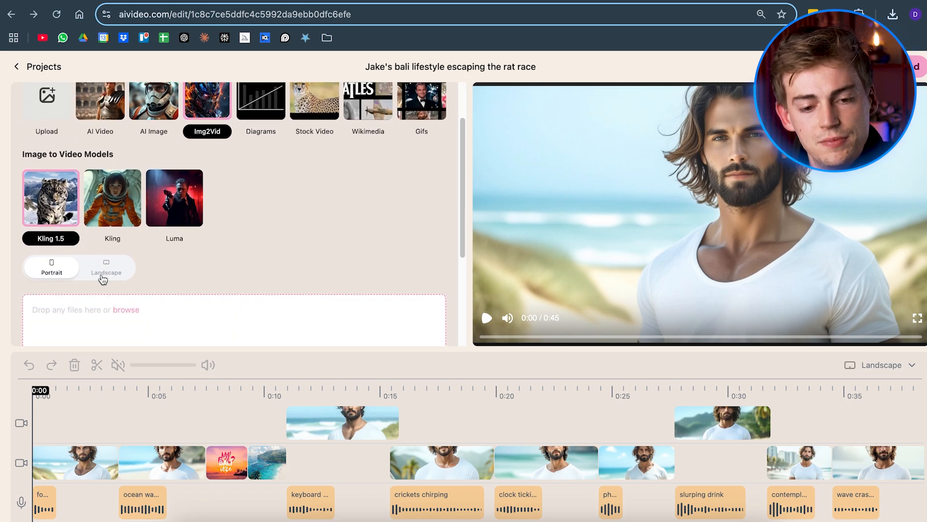
pyautogui.click(105, 266)
pyautogui.scroll(-3, 133, 257)
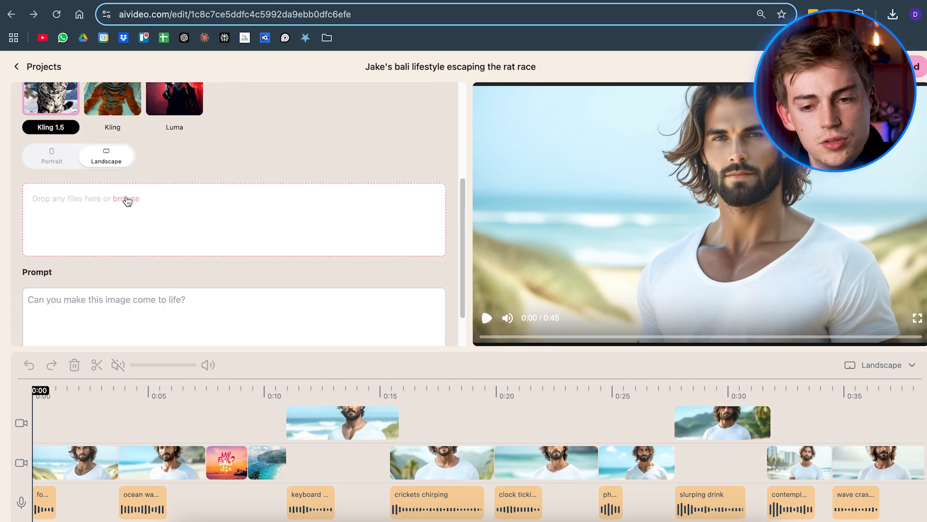
# Add the most recently downloaded My Bali Life image as the source file for the image-to-video generation
pyautogui.click(903, 18)
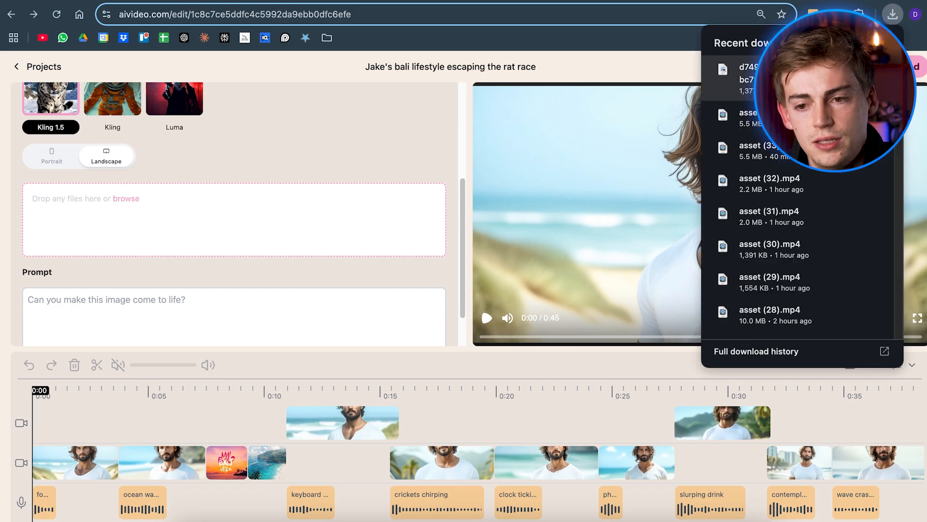
pyautogui.moveTo(725, 74); pyautogui.dragTo(207, 218)
pyautogui.scroll(-2, 194, 217)
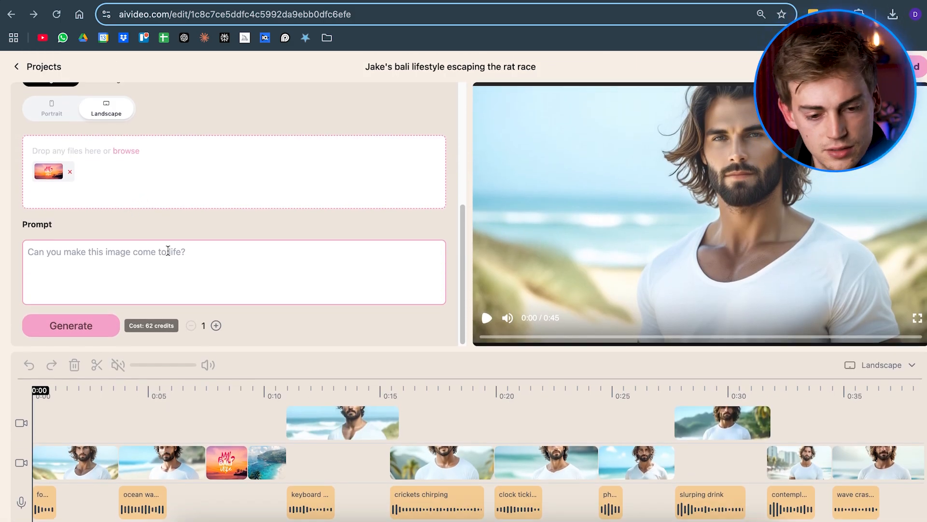
# Enter the prompt "slow zoom in" and generate the video from the image
pyautogui.click(168, 250)
pyautogui.write('slow zoom in')
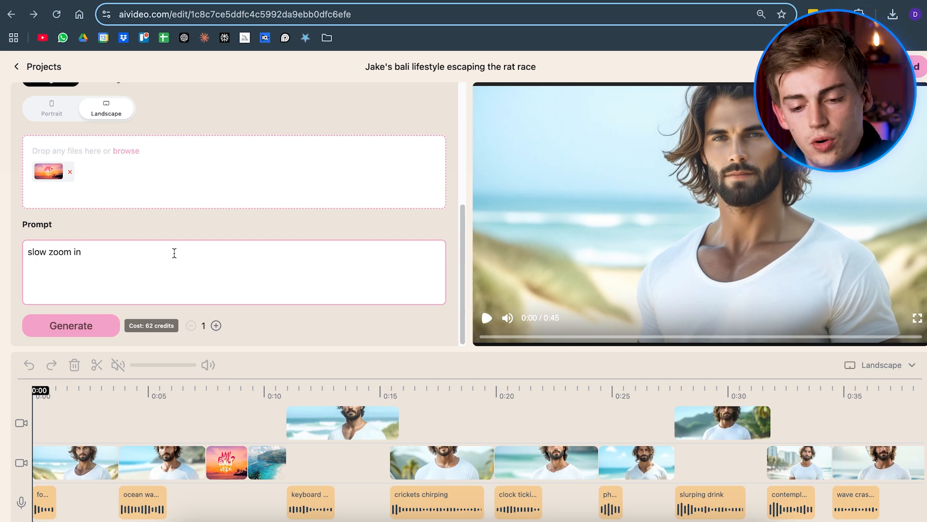
pyautogui.scroll(-1, 175, 258)
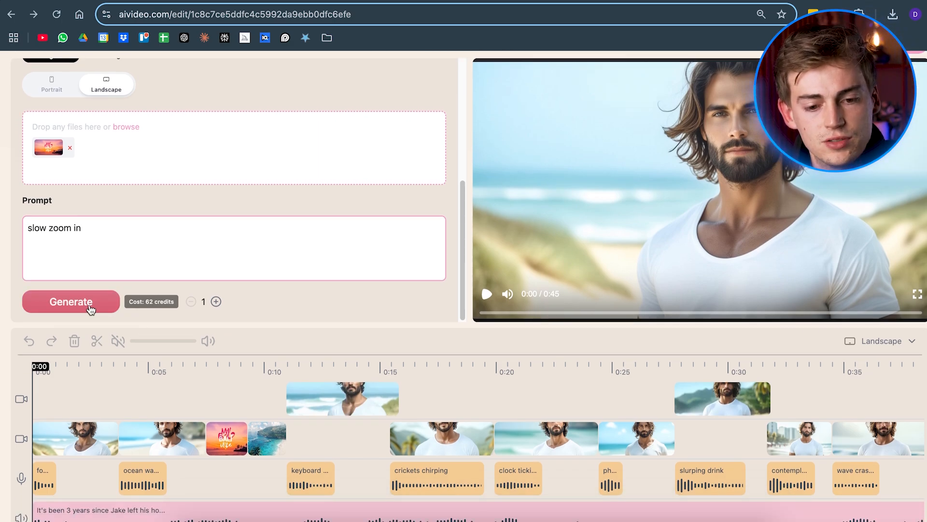
pyautogui.click(65, 302)
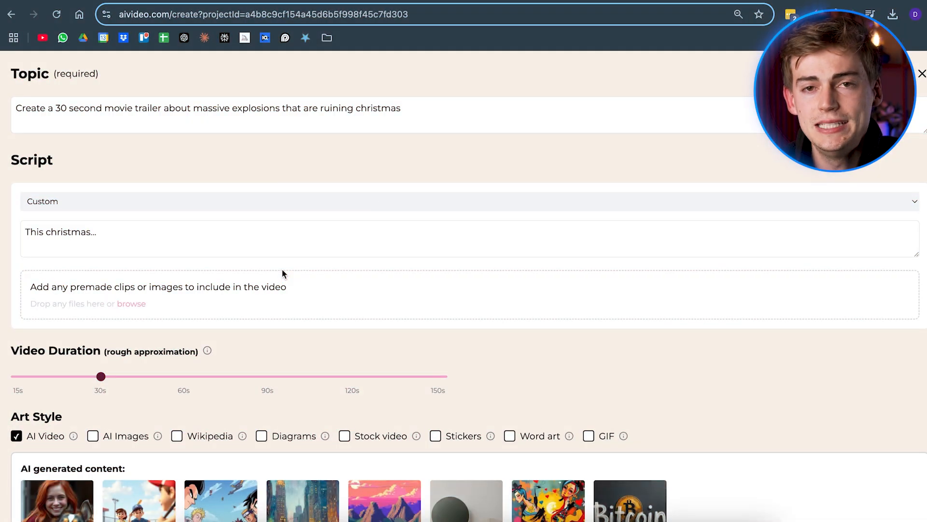
# Review the Christmas explosions trailer's create form, covering script, duration, art style, editor's note and character reference
pyautogui.scroll(-5, 283, 274)
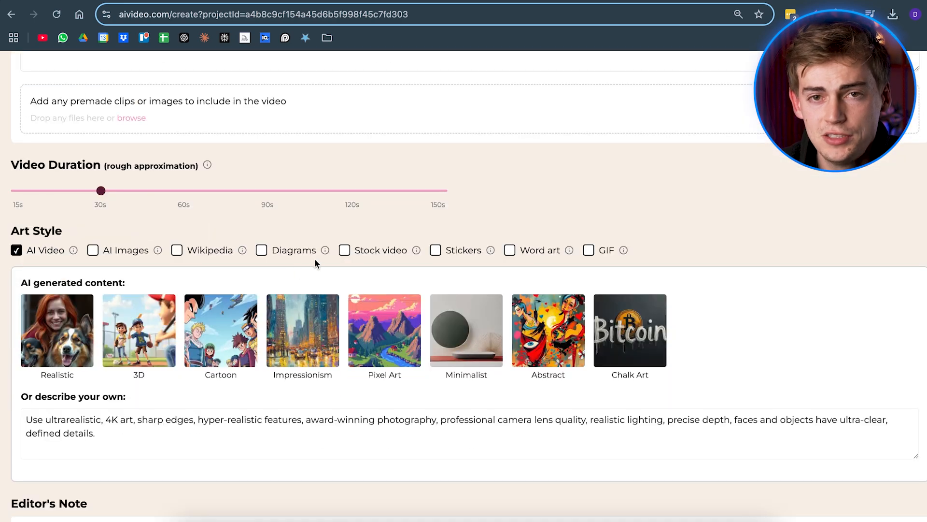
pyautogui.scroll(-4, 317, 272)
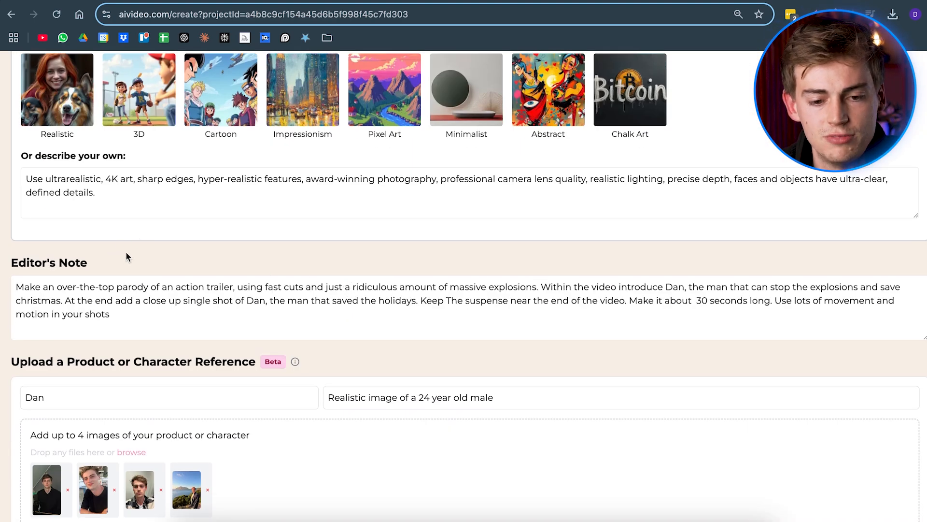
pyautogui.scroll(-1, 127, 257)
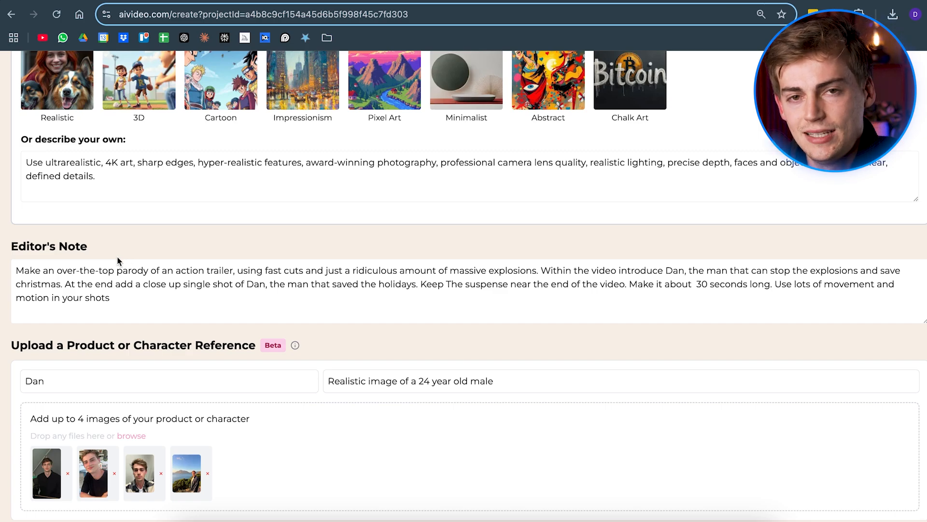
pyautogui.scroll(-1, 103, 264)
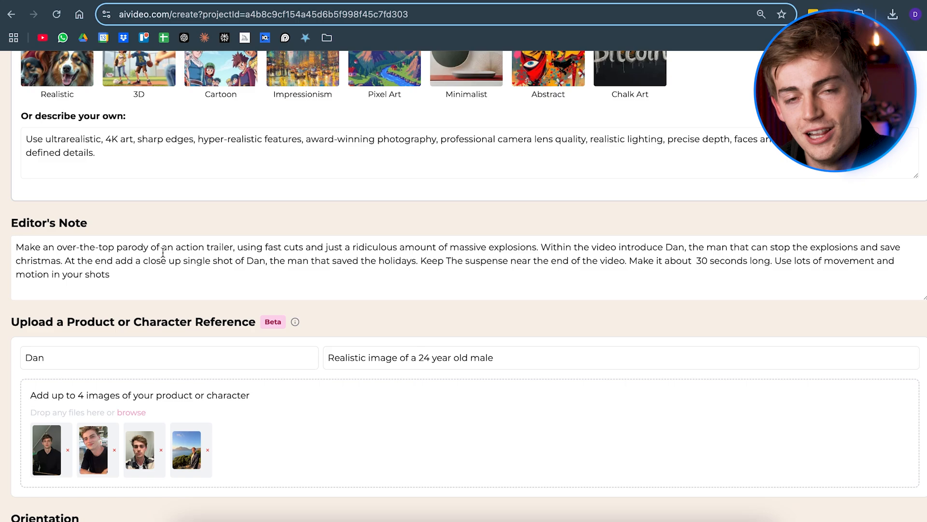
pyautogui.scroll(1, 240, 244)
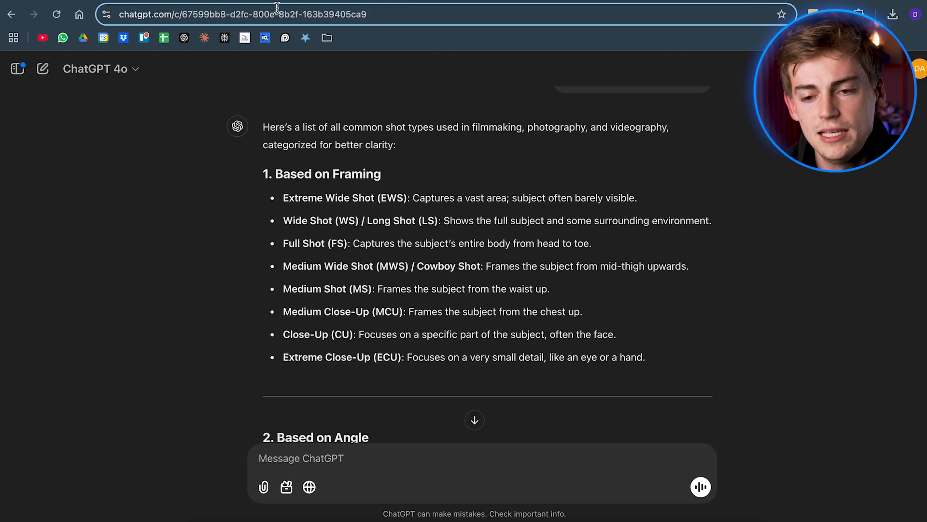
pyautogui.scroll(1, 434, 204)
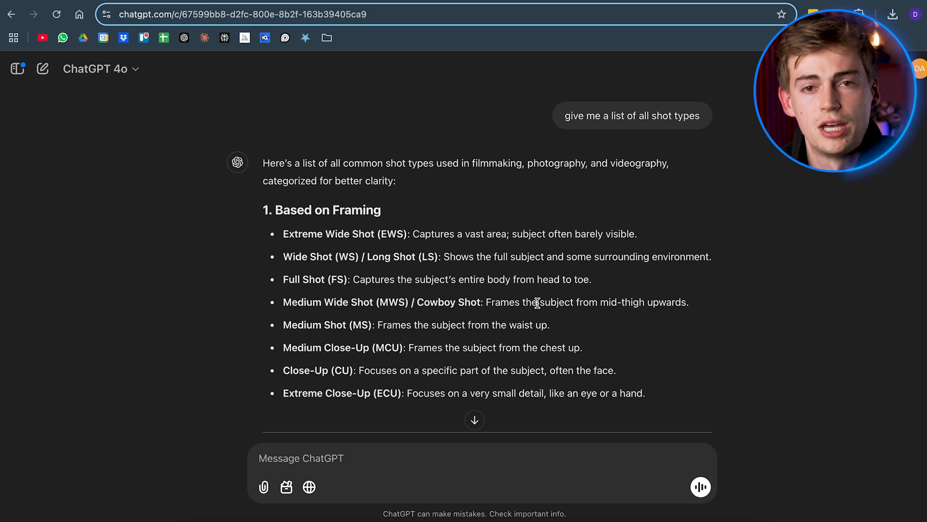
# Examine the ChatGPT list of shot types by framing, angle and camera movement
pyautogui.scroll(-1, 536, 303)
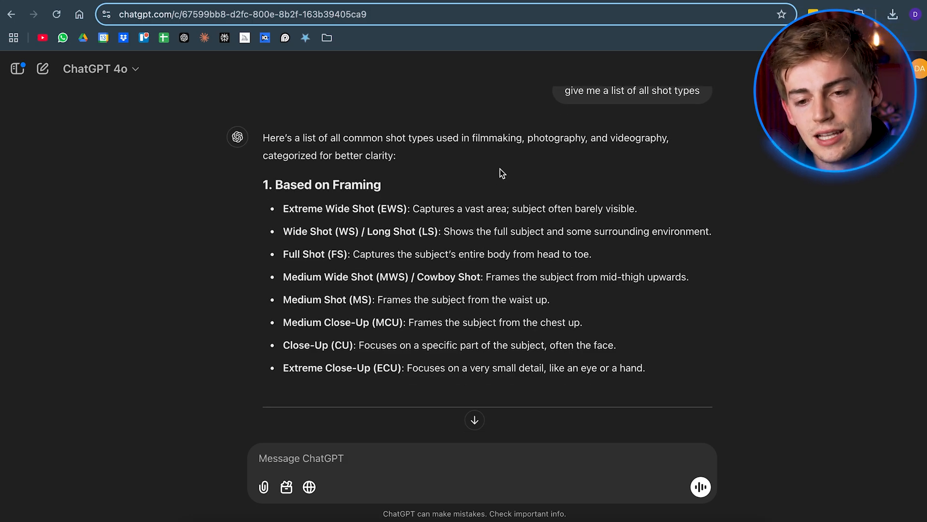
pyautogui.scroll(-12, 414, 347)
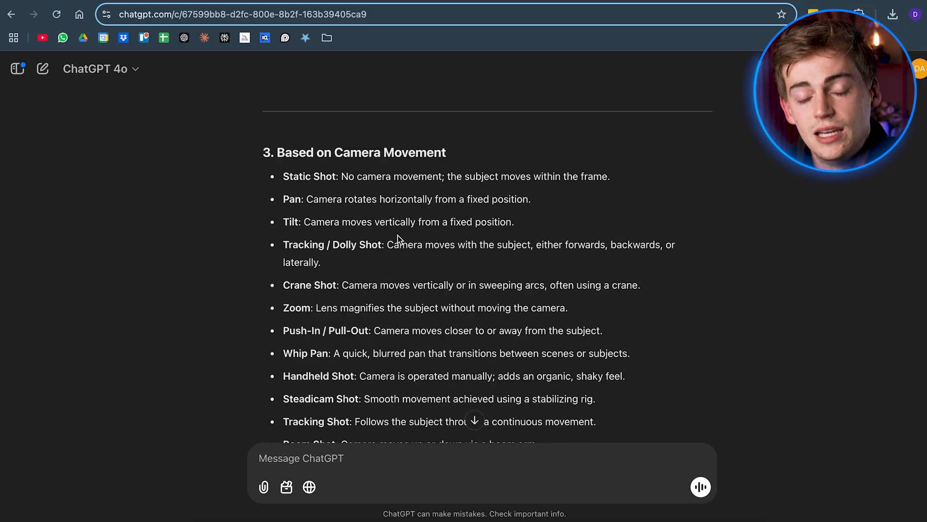
pyautogui.scroll(-1, 392, 237)
pyautogui.scroll(14, 387, 286)
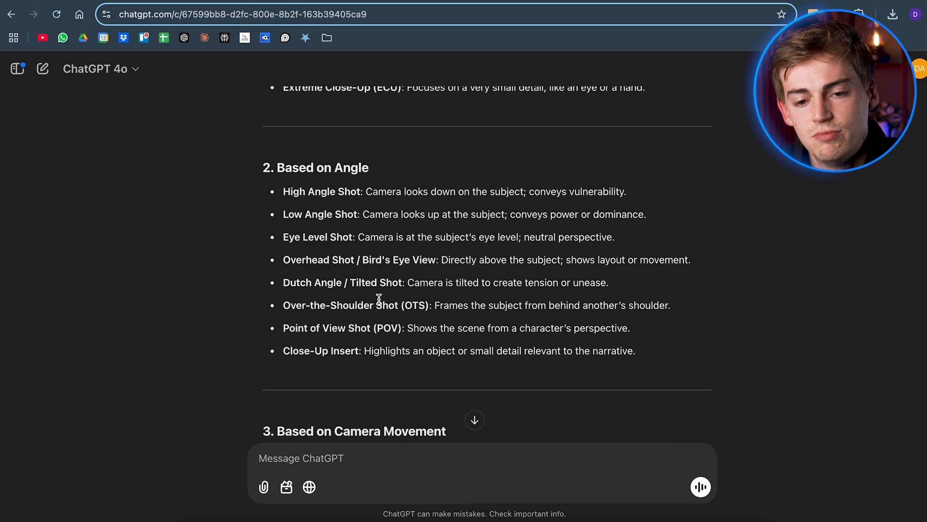
pyautogui.scroll(4, 316, 285)
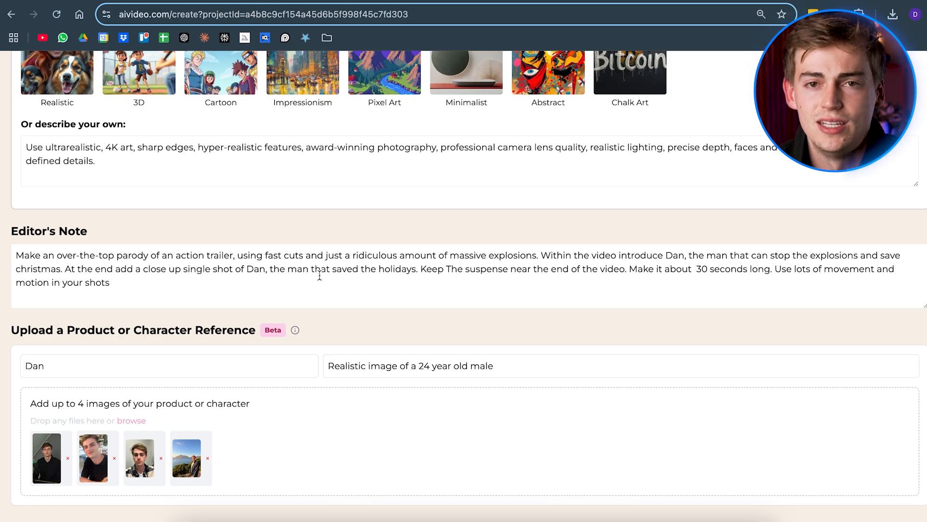
# Examine the character reference, orientation and captions settings on the aivideo.com create form
pyautogui.scroll(-3, 189, 271)
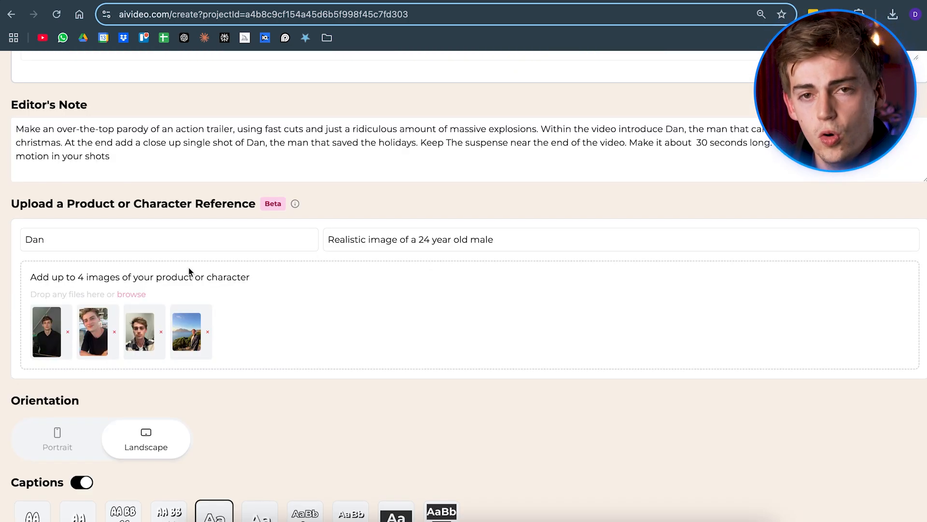